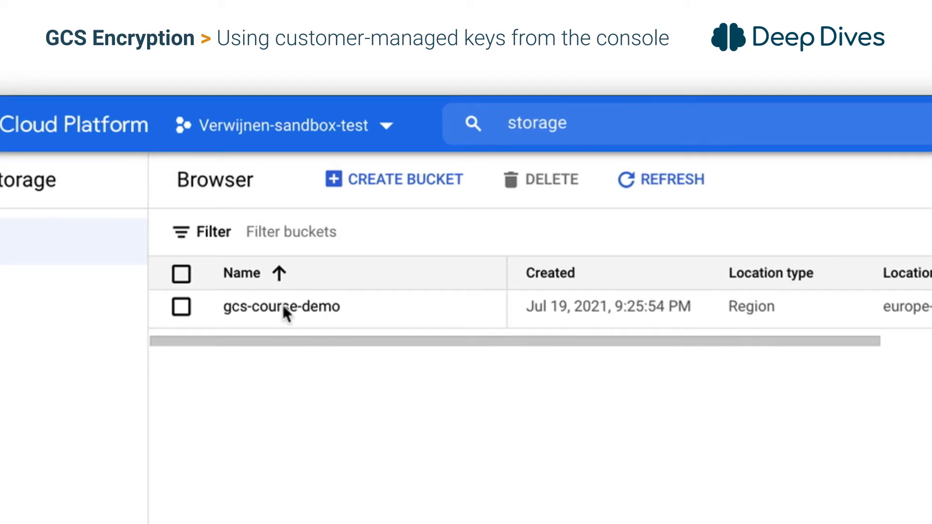
In the gcs-course-demo bucket's configuration, set encryption to the customer-managed key demokey-north1, grant the service account the required role, and save.
left_click(307, 308)
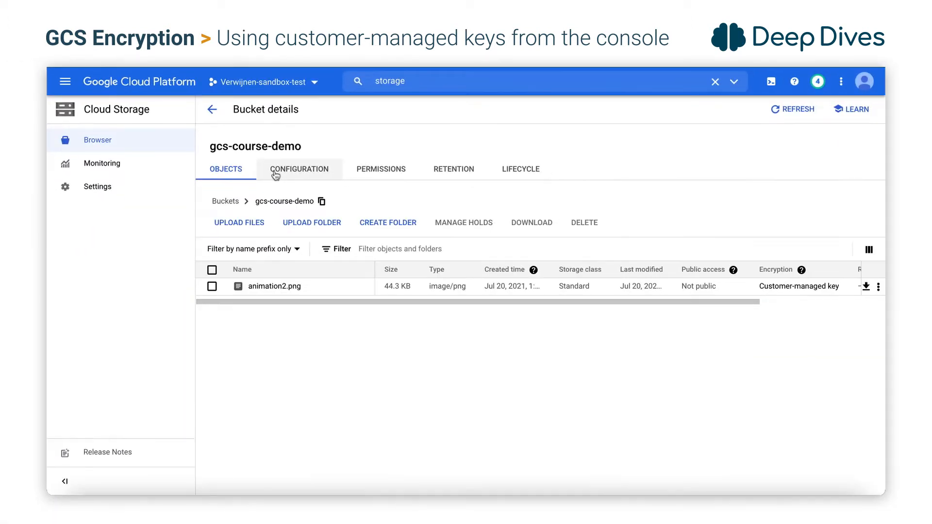
left_click(275, 174)
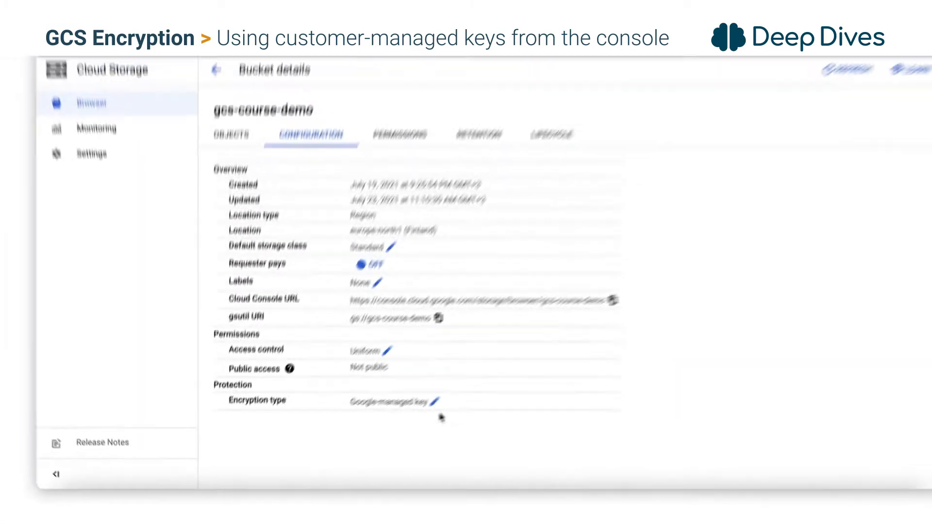
left_click(413, 415)
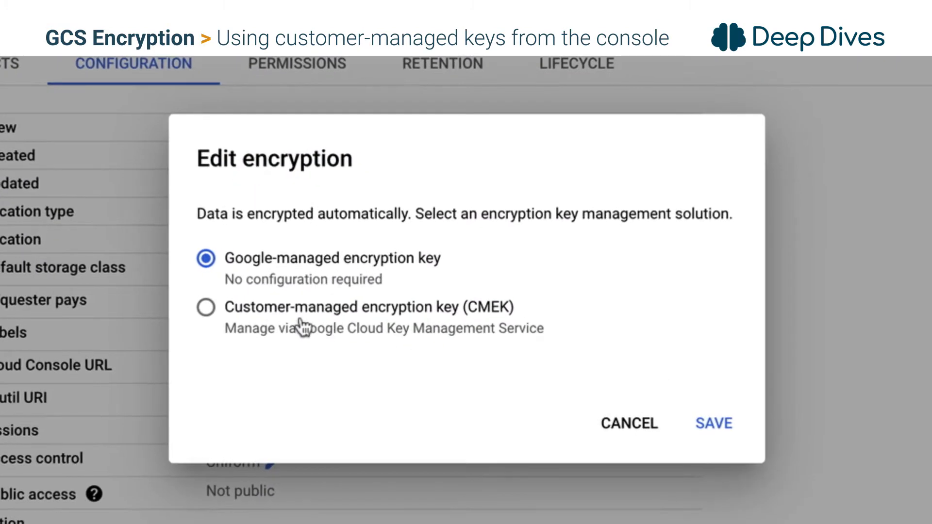
left_click(278, 323)
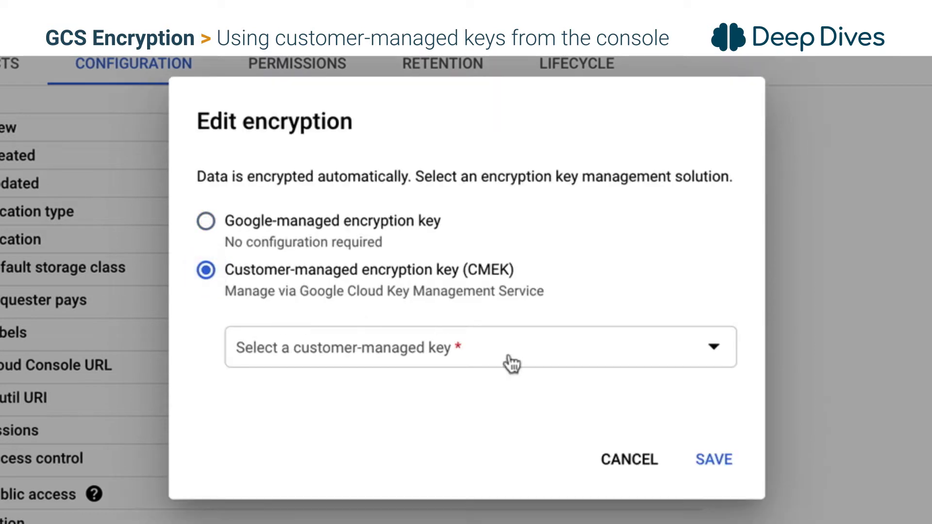
left_click(660, 362)
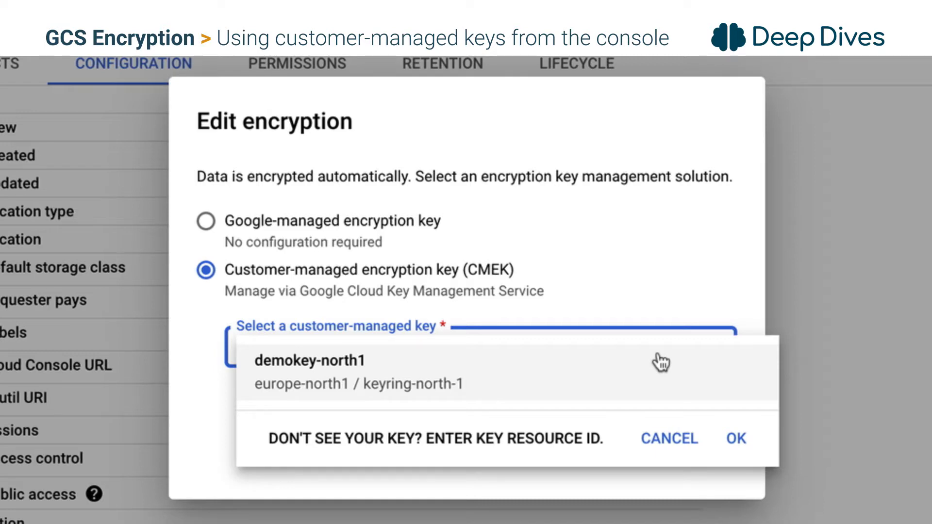
left_click(668, 378)
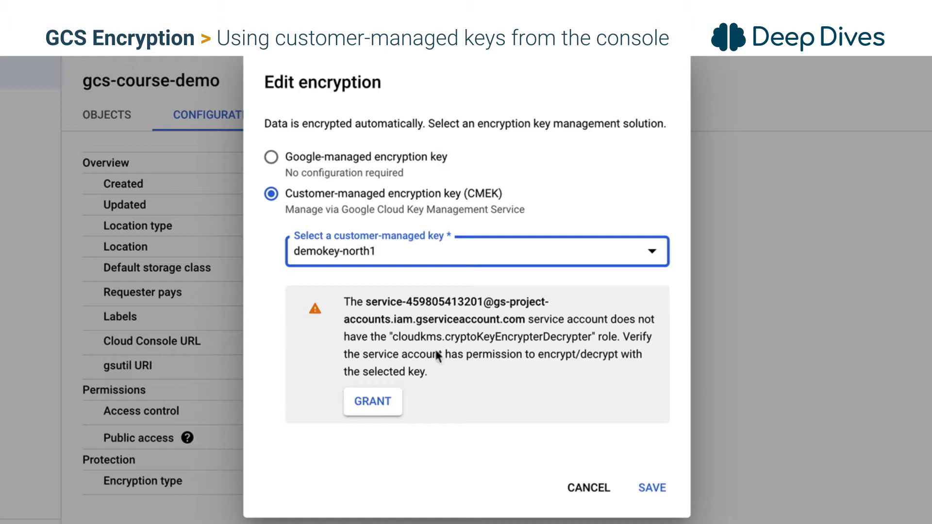
left_click(377, 408)
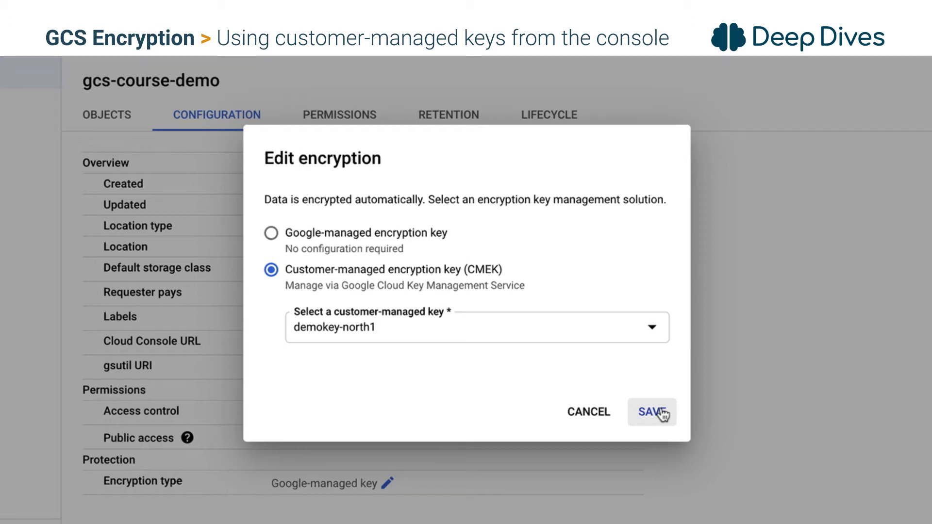
left_click(663, 413)
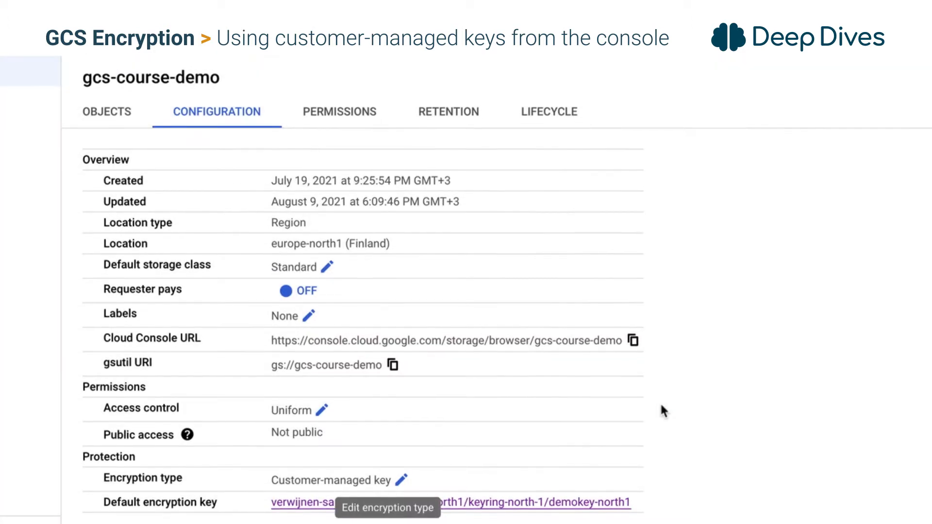
Check the encryption type and default encryption key under the bucket's protection settings.
scroll(345, 478, "down", 2)
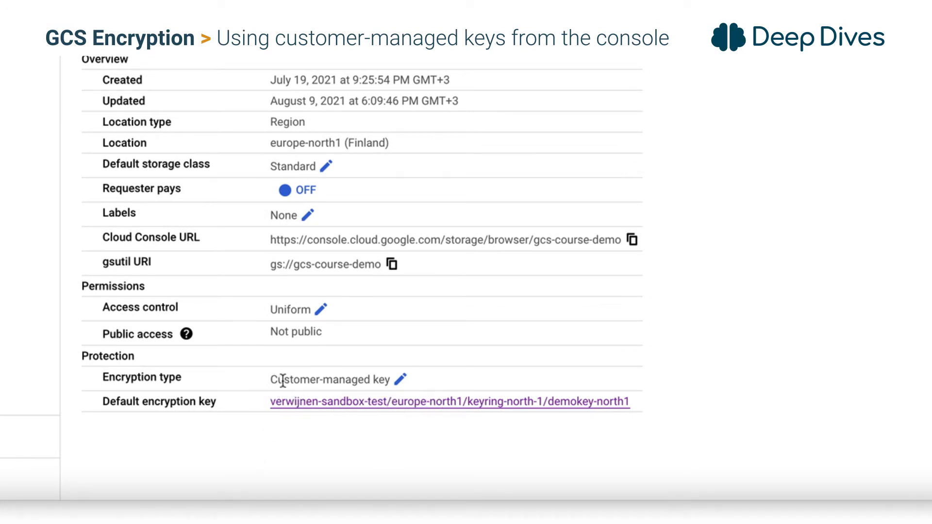
left_click_drag(283, 379, 330, 379)
left_click(359, 449)
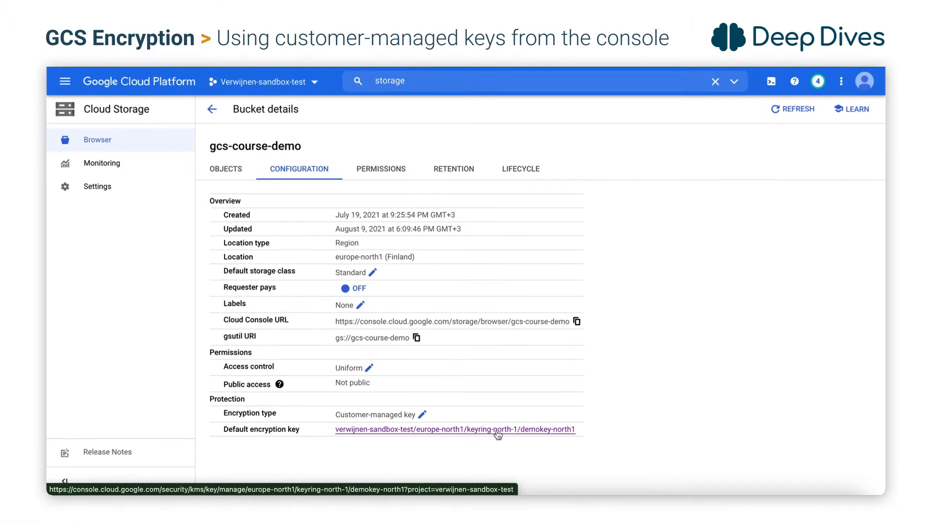
Open animation2.png in the gcs-course-demo bucket and examine its encryption type and encryption key version.
left_click(212, 109)
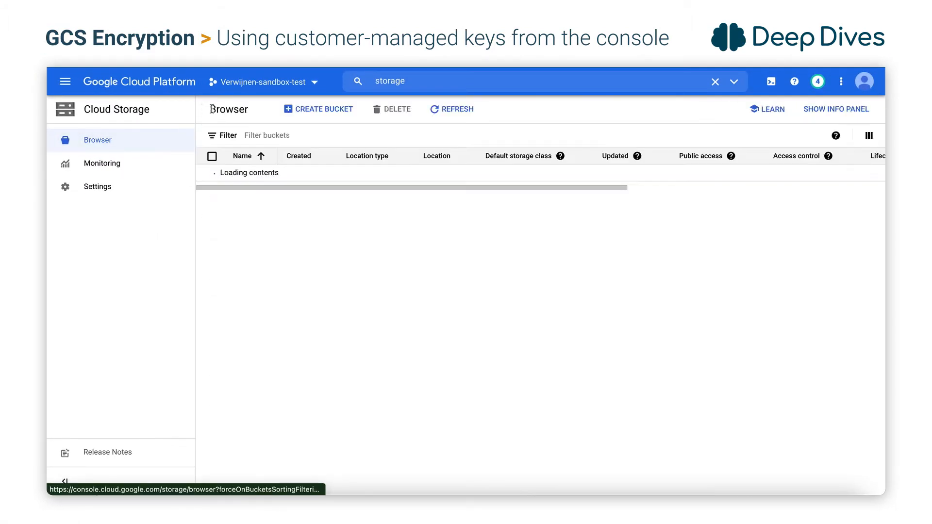
left_click(269, 174)
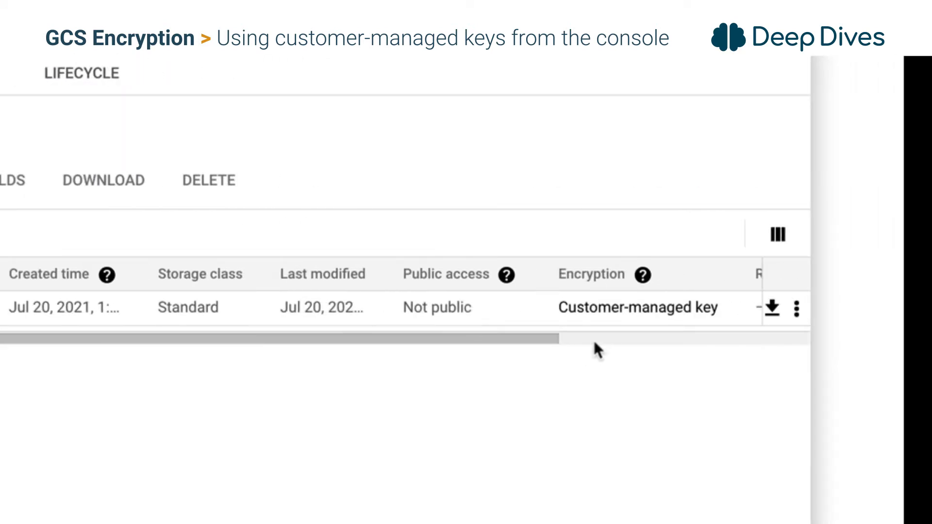
left_click_drag(544, 339, 689, 334)
mouse_move(401, 318)
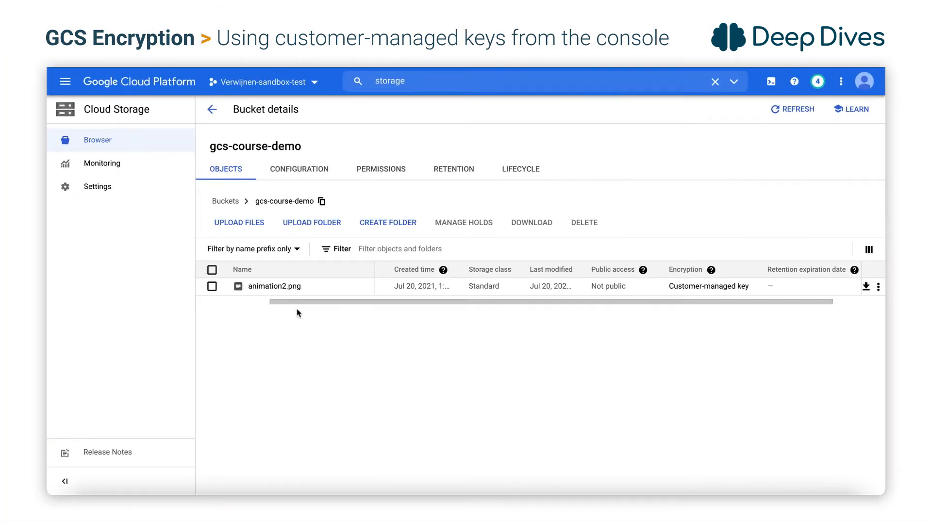
left_click(261, 286)
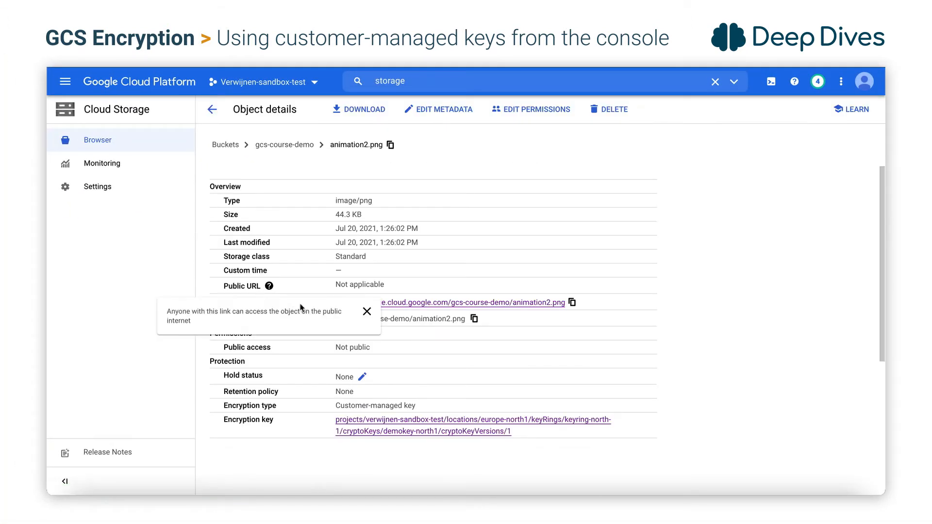
scroll(632, 270, "down", 4)
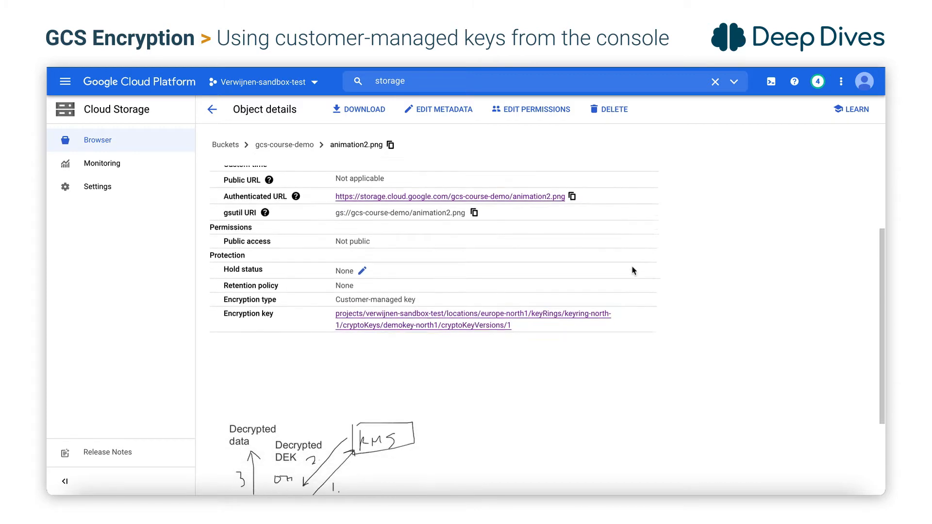
scroll(446, 267, "up", 1)
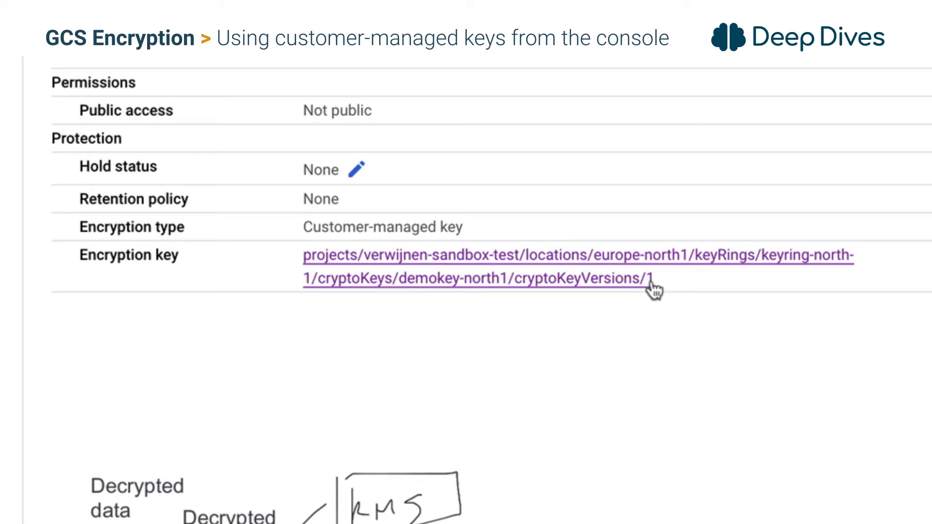
scroll(652, 290, "up", 6)
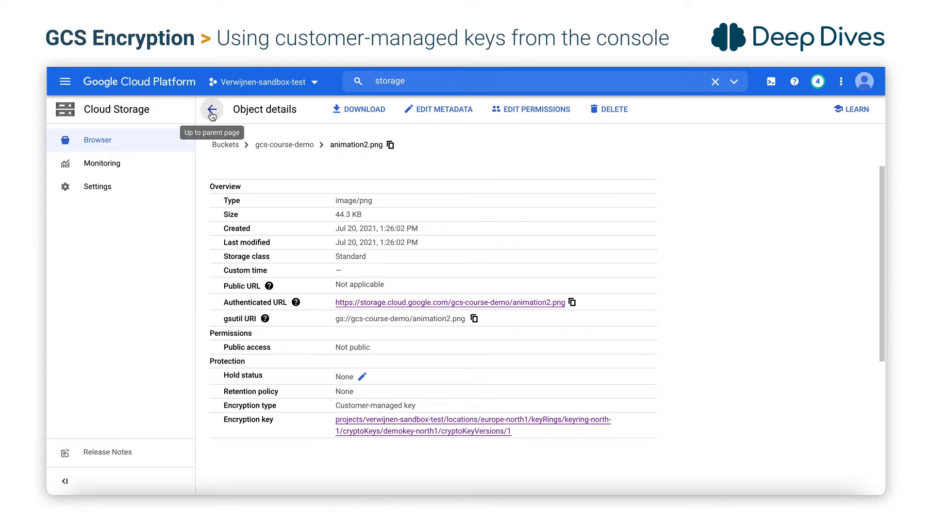
Return to the gcs-course-demo bucket's configuration and open its default encryption key demokey-north1.
left_click(212, 113)
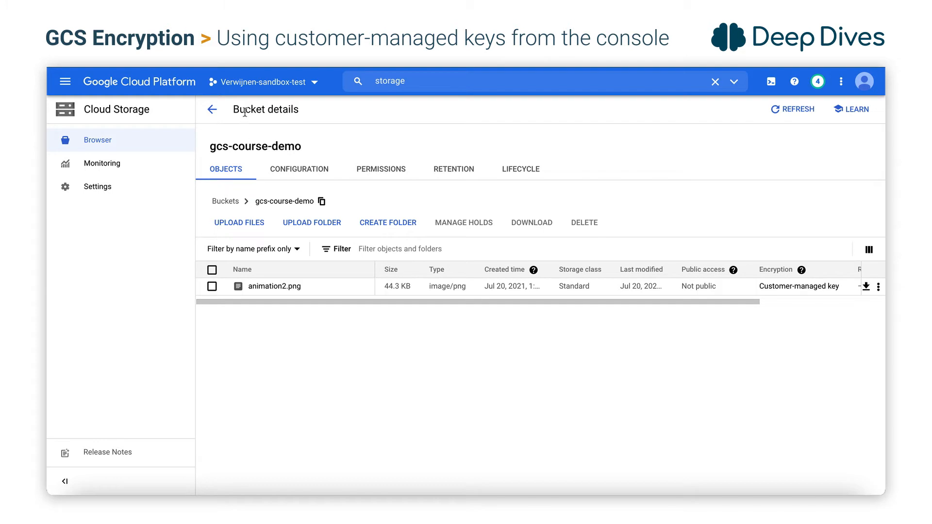
left_click(212, 110)
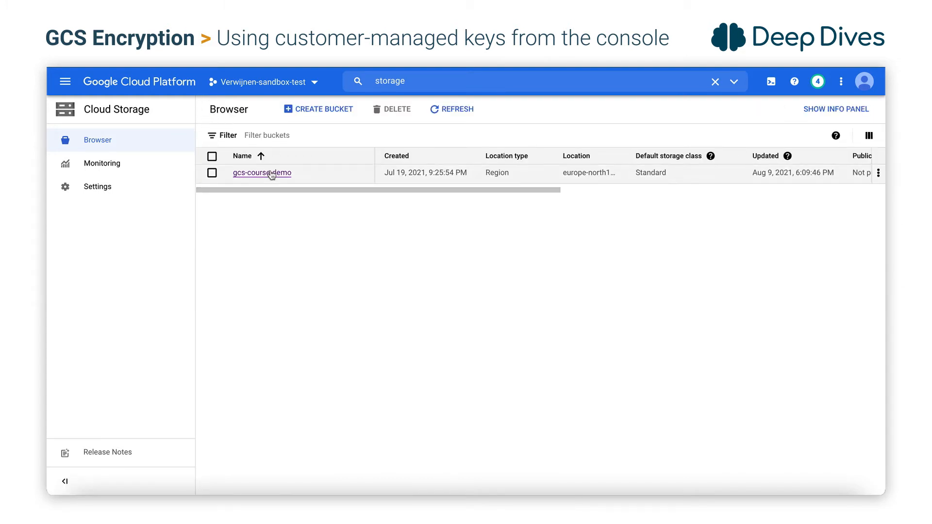
left_click(271, 174)
left_click(279, 178)
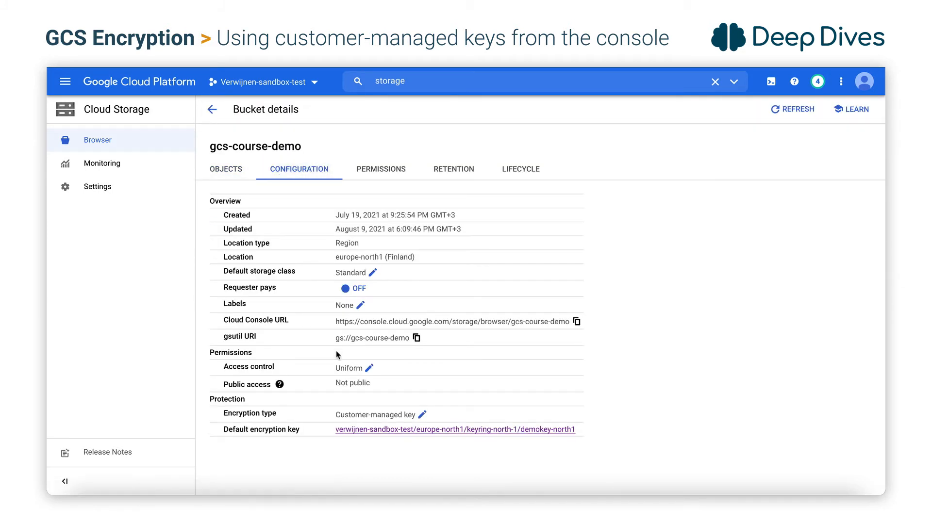
left_click(389, 430)
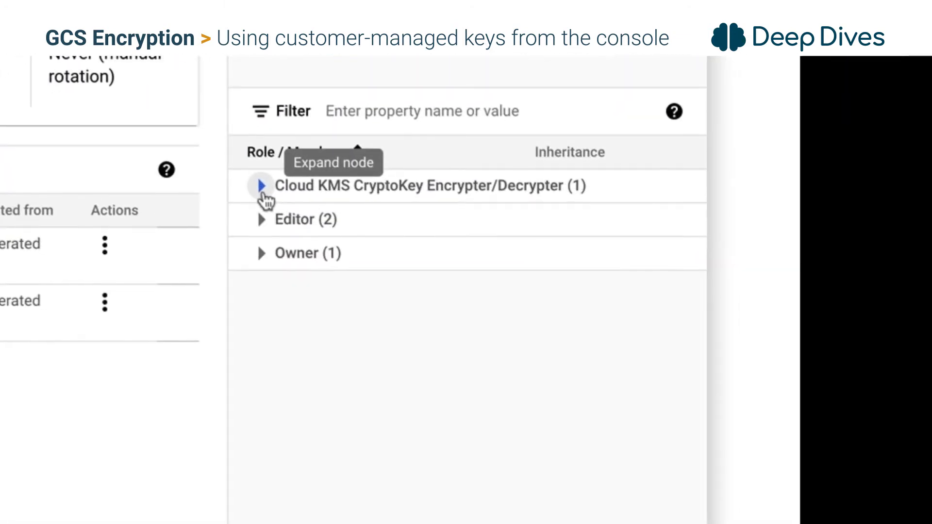
Inspect the members of the Cloud KMS CryptoKey Encrypter/Decrypter role and the actions available for key version 1.
left_click(261, 186)
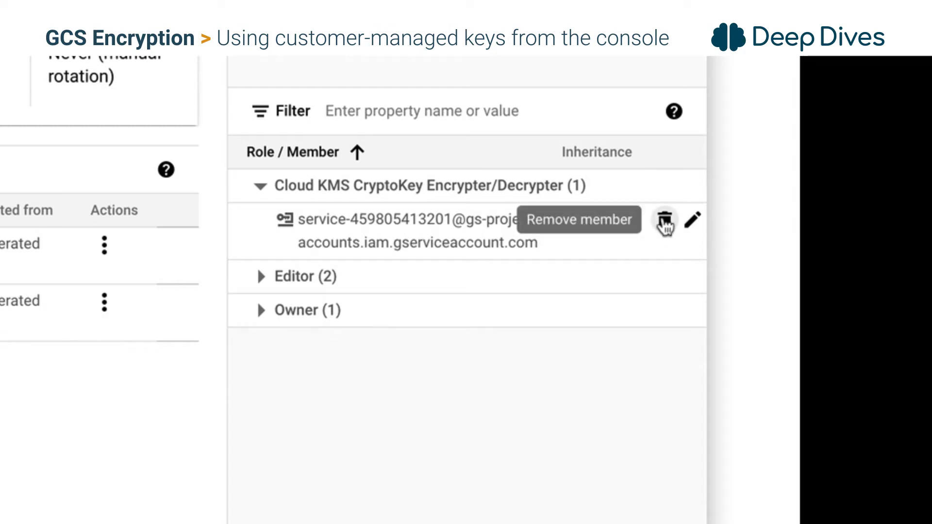
left_click(260, 186)
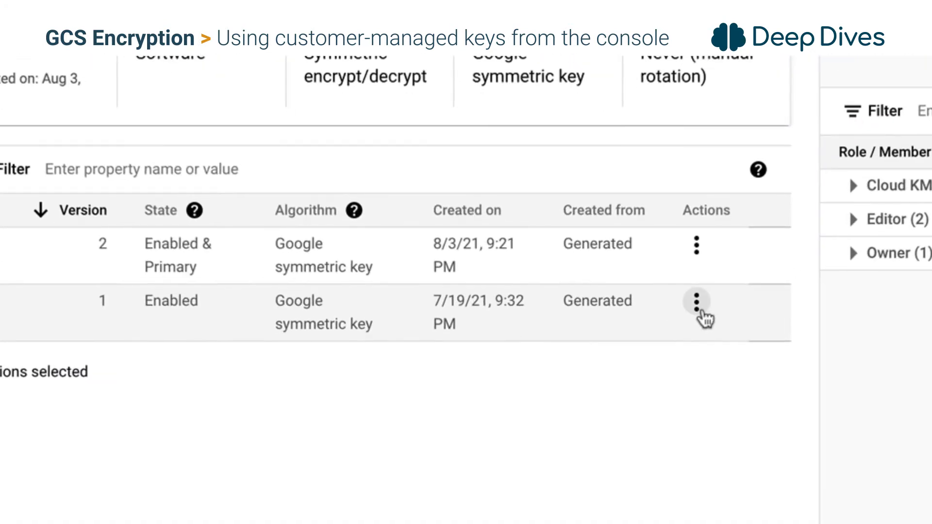
left_click(698, 306)
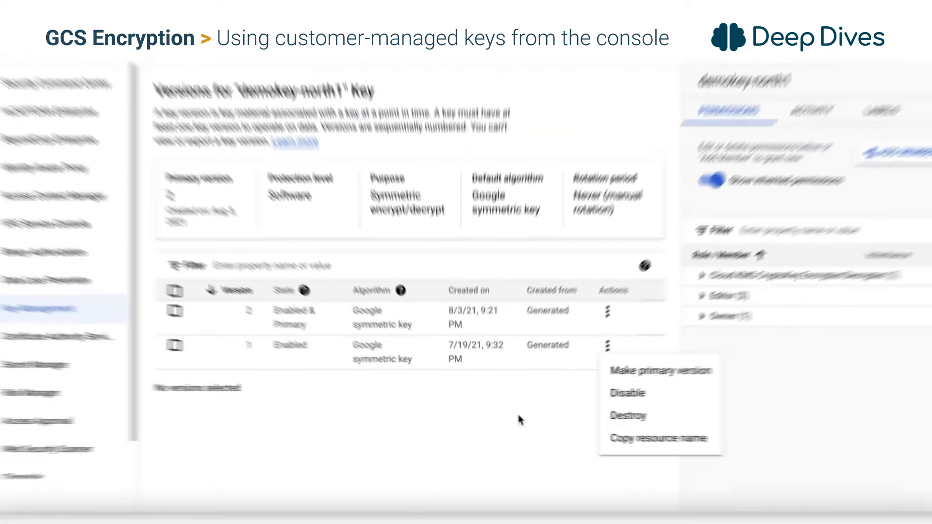
left_click(548, 418)
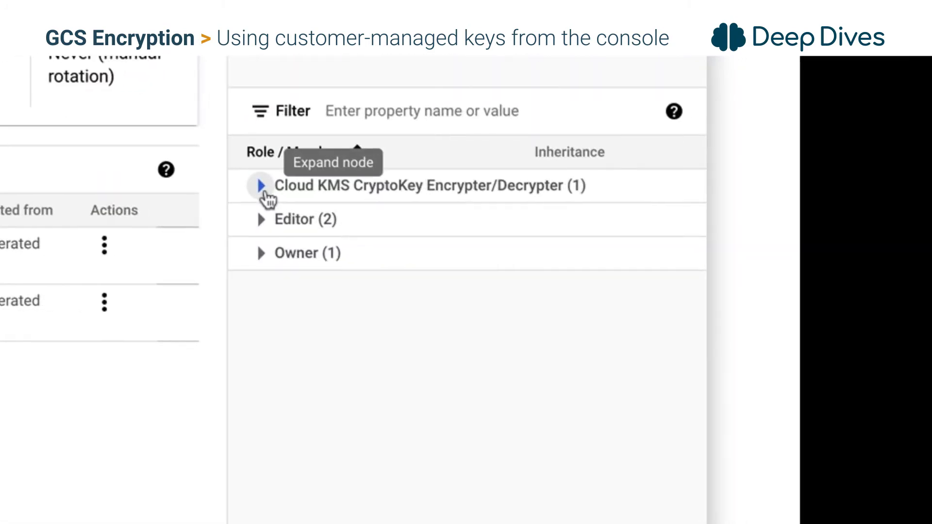
Remove the Cloud KMS CryptoKey Encrypter/Decrypter service account from all roles on the demokey-north1 key.
left_click(262, 186)
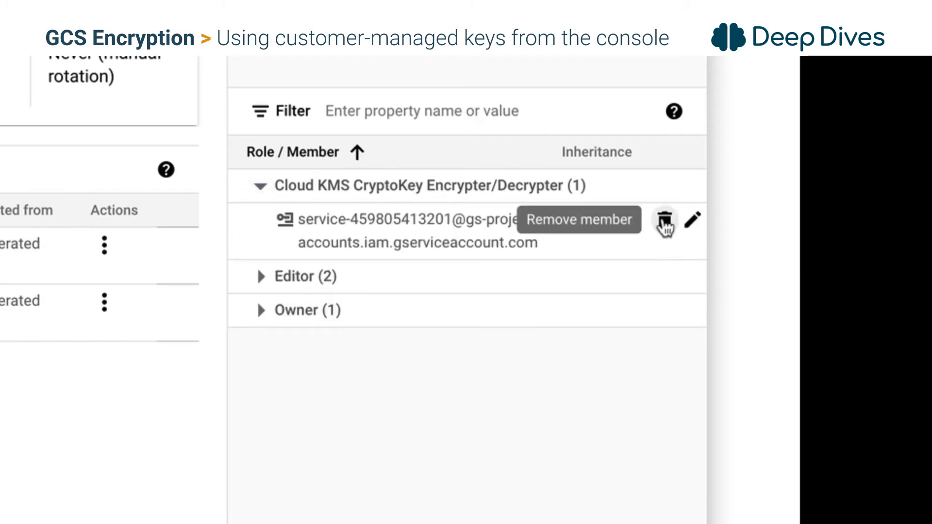
left_click(664, 221)
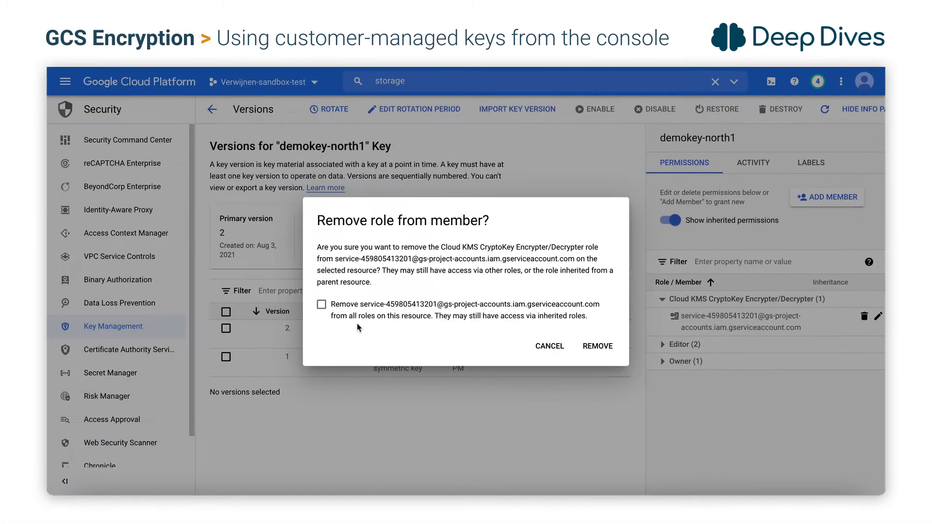
left_click(321, 304)
left_click(597, 346)
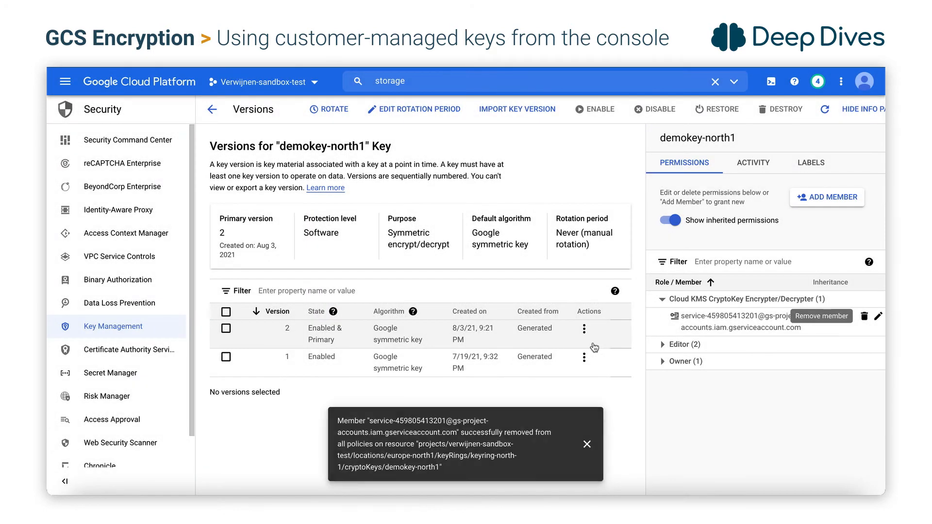
left_click(588, 444)
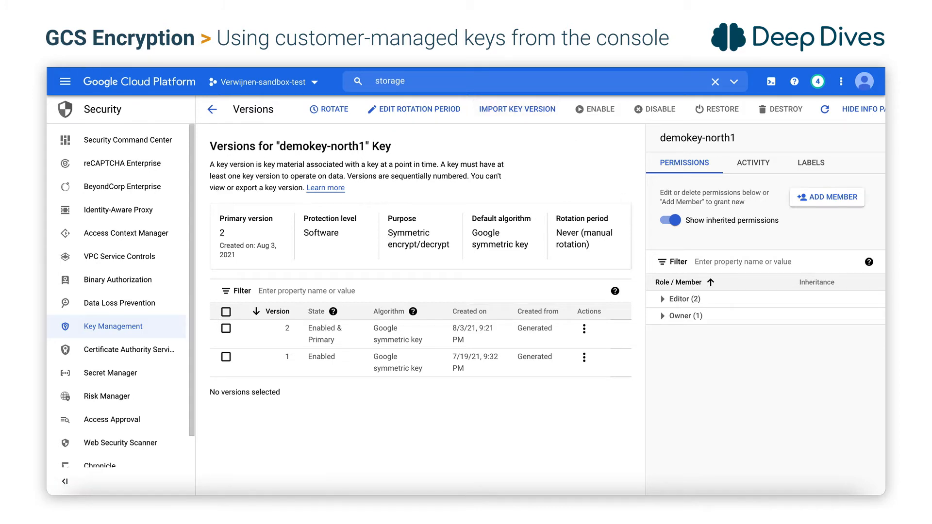
Go back to the gcs-course-demo bucket's objects and upload 08-Pricing.pptx from the Downloads folder.
right_click(59, 62)
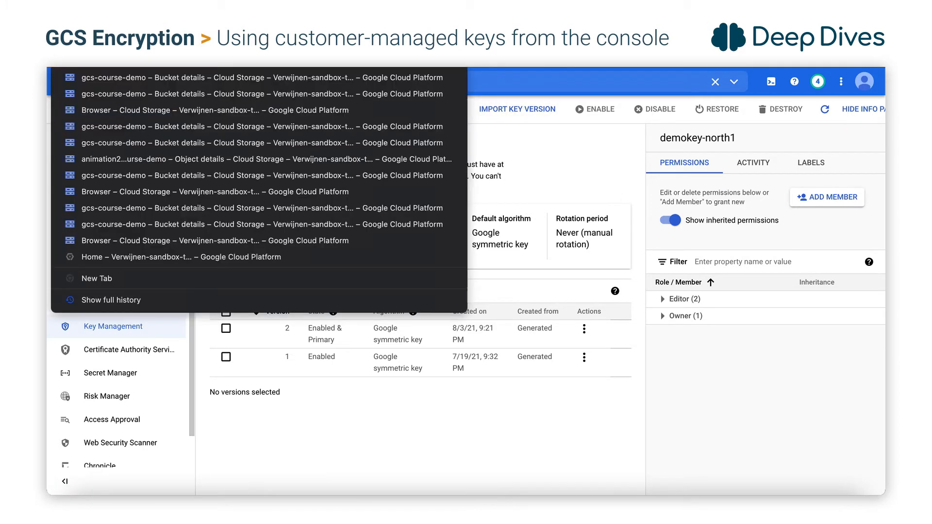
left_click(85, 94)
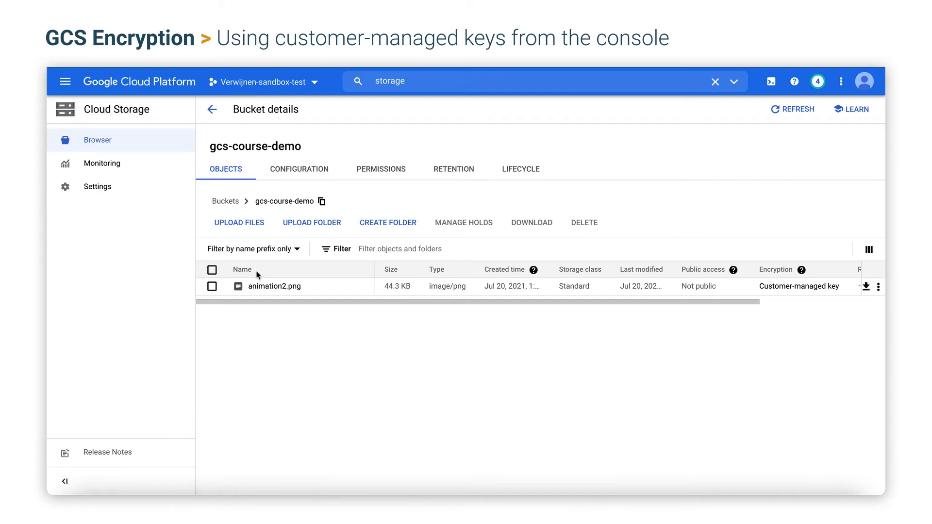
left_click(253, 225)
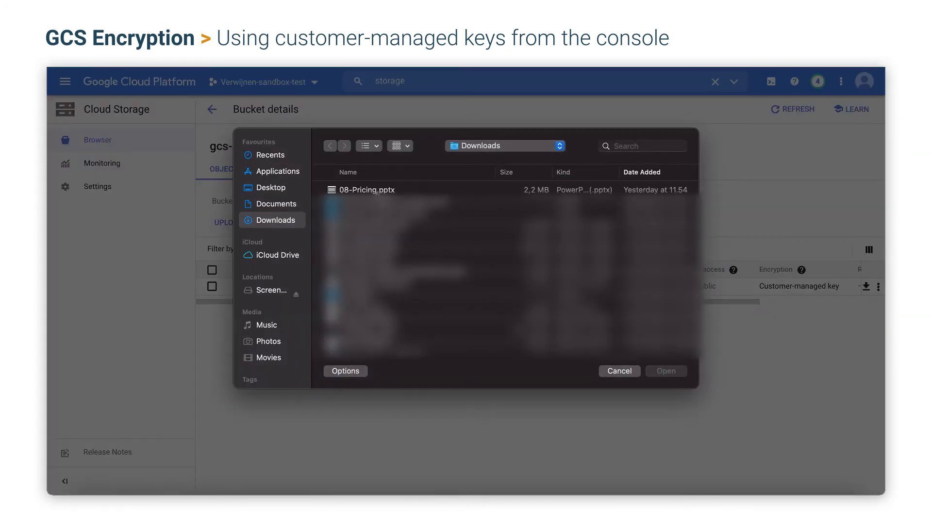
left_click(377, 193)
left_click(669, 371)
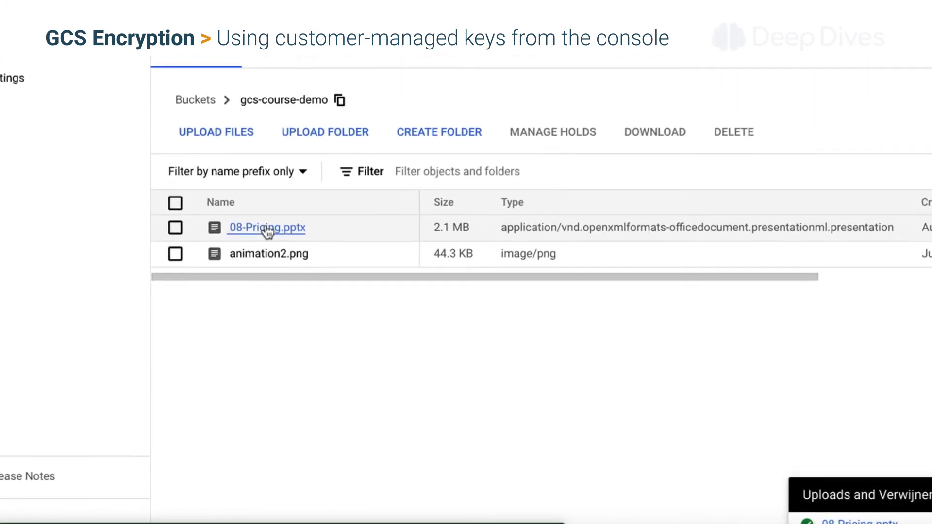
View the encryption key version in the details of 08-Pricing.pptx and open that key's page.
left_click(266, 228)
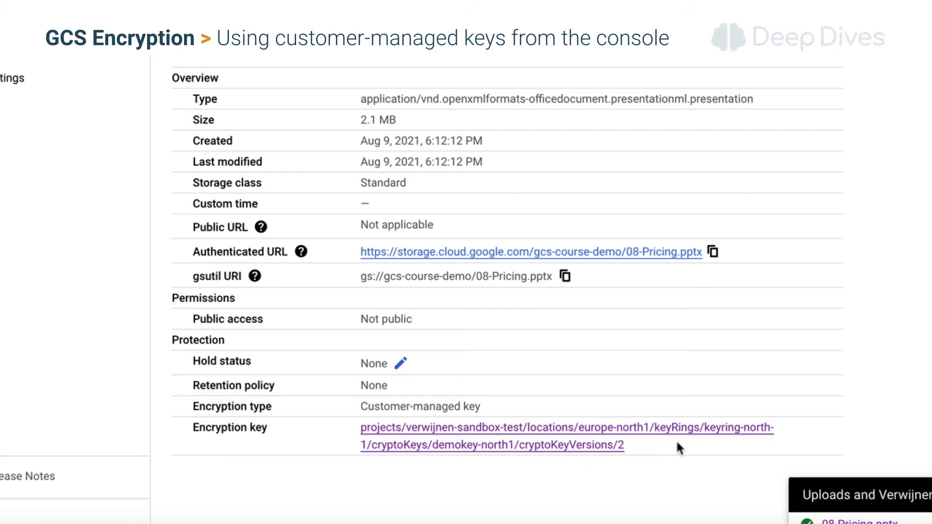
left_click(586, 453)
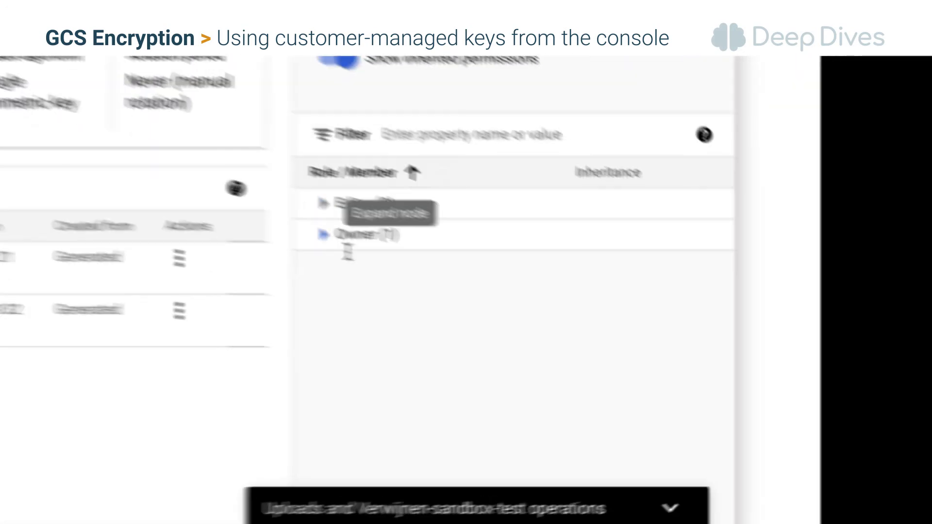
Inspect the members of the Editor and Owner roles on the demokey-north1 key and collapse the member lists.
left_click(662, 299)
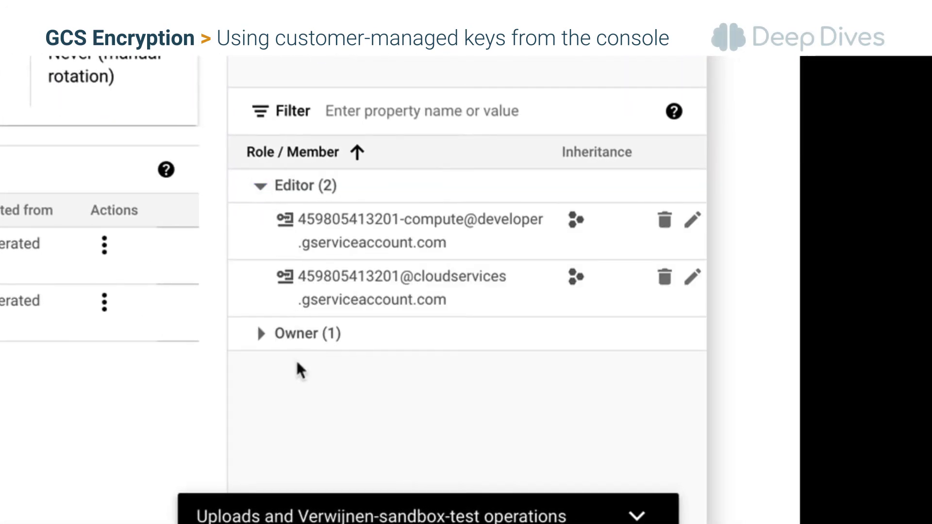
left_click(261, 334)
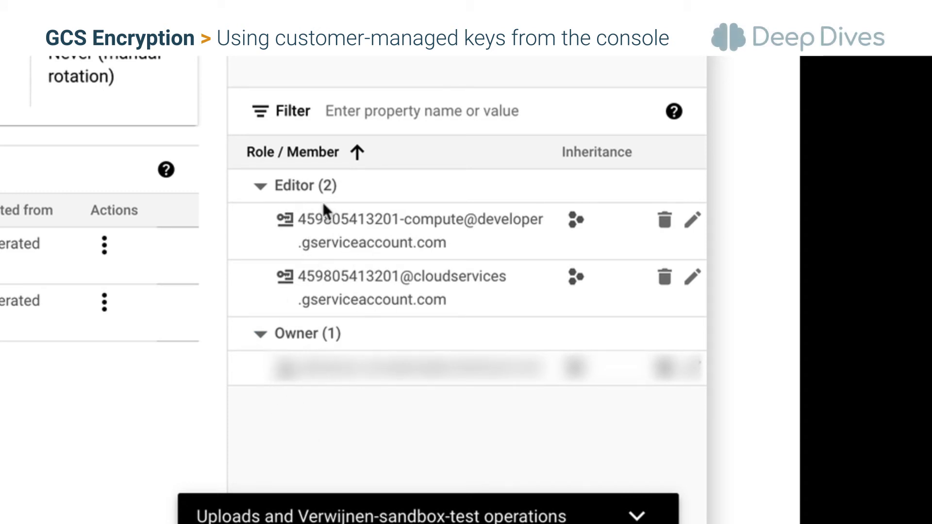
left_click(260, 187)
left_click(261, 220)
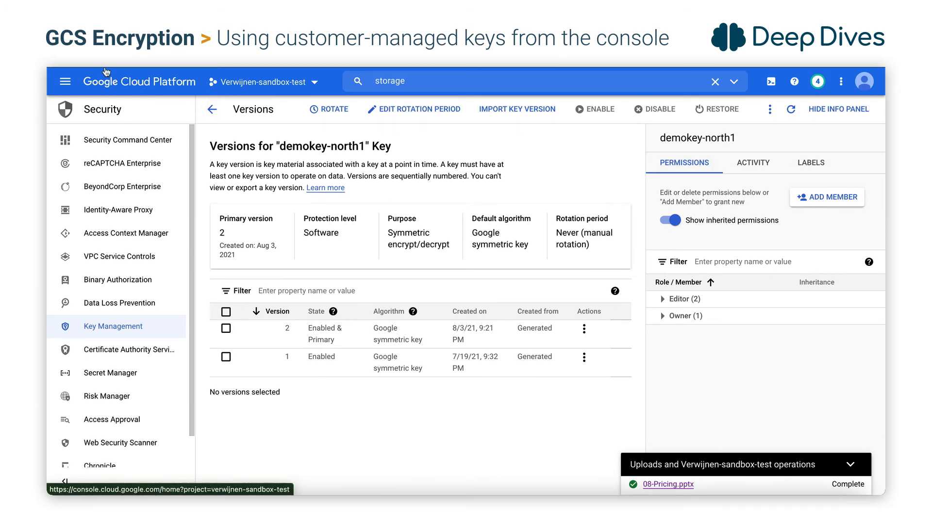
Return to the gcs-course-demo bucket's objects and view the encryption details of animation2.png.
key("alt+Left")
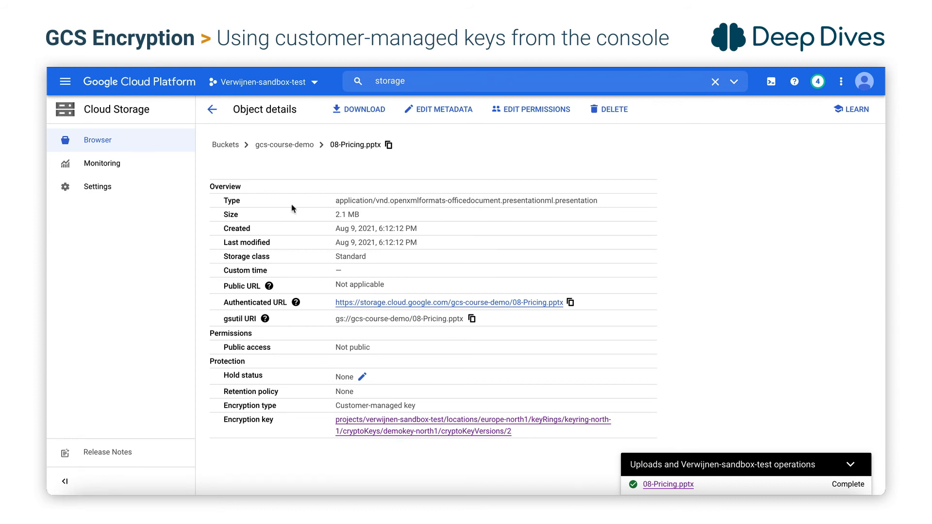
left_click(308, 144)
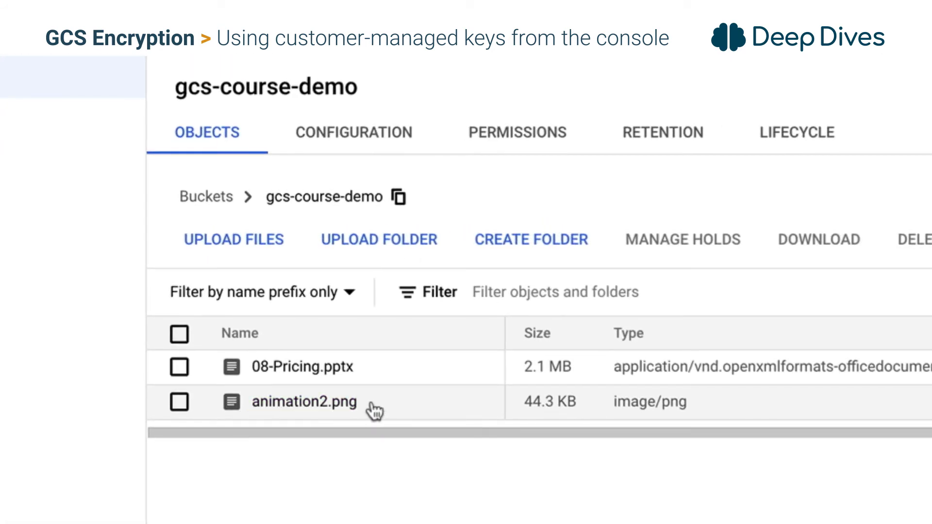
left_click(313, 405)
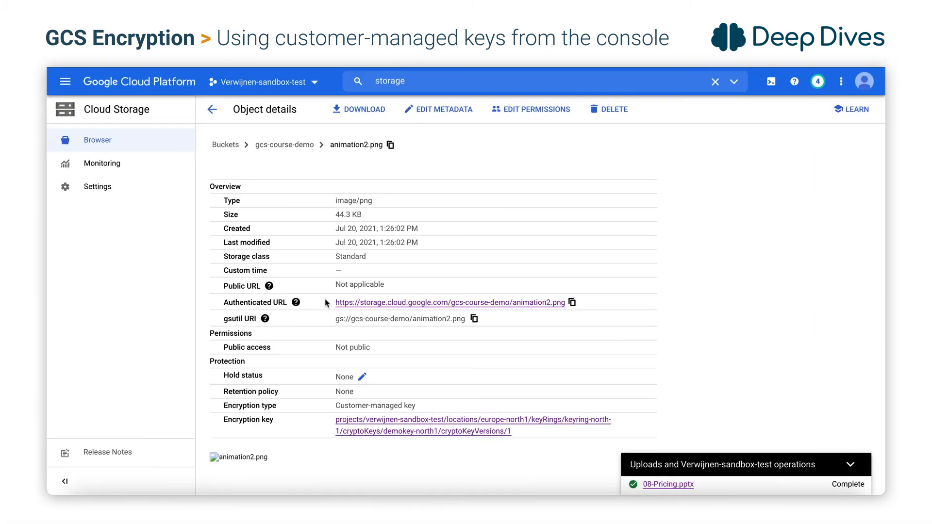
Try to download animation2.png, read the resulting message and close its page.
left_click(365, 110)
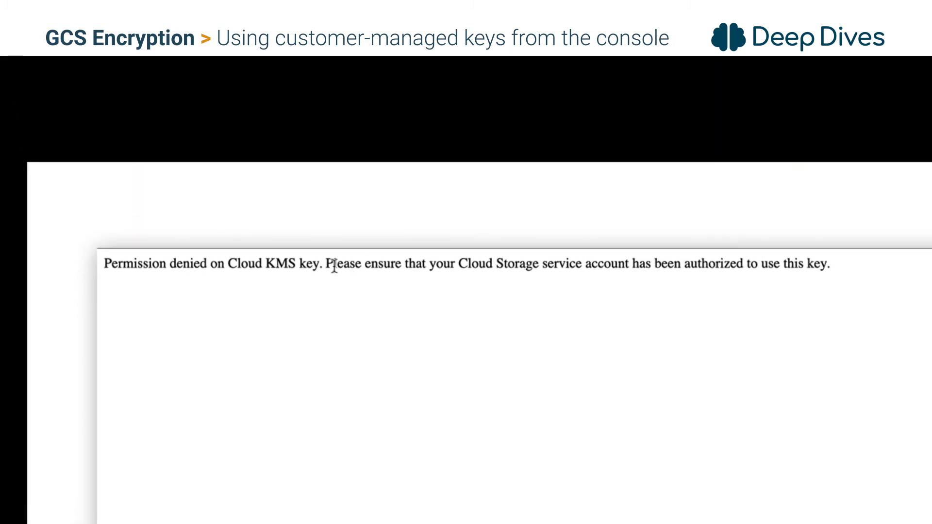
left_click_drag(300, 225, 580, 210)
left_click_drag(742, 260, 831, 259)
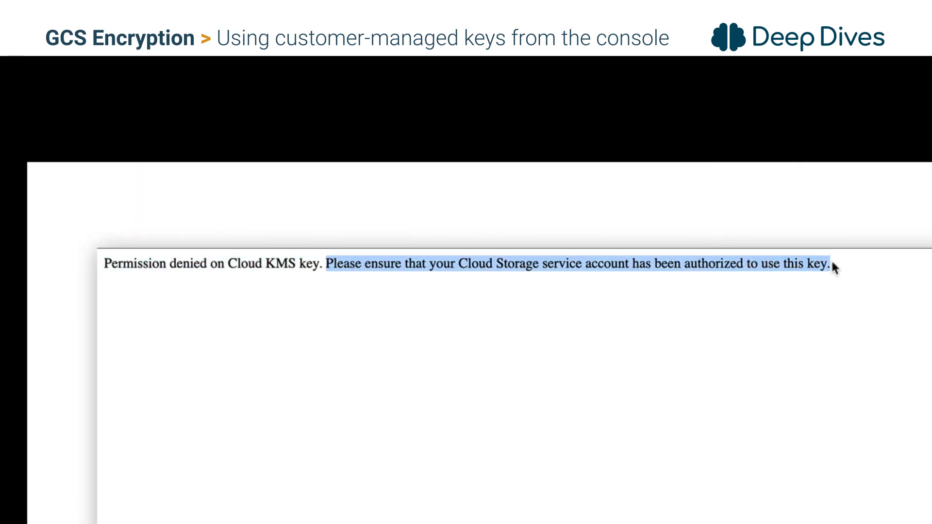
left_click(831, 258)
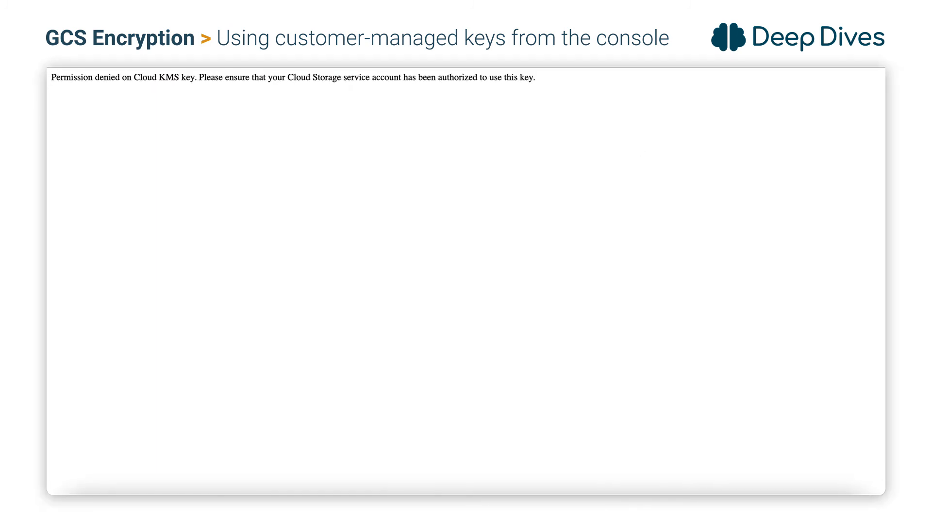
key("super+w")
Go back to the gcs-course-demo object list and try to download 08-Pricing.pptx.
scroll(537, 202, "left", 5)
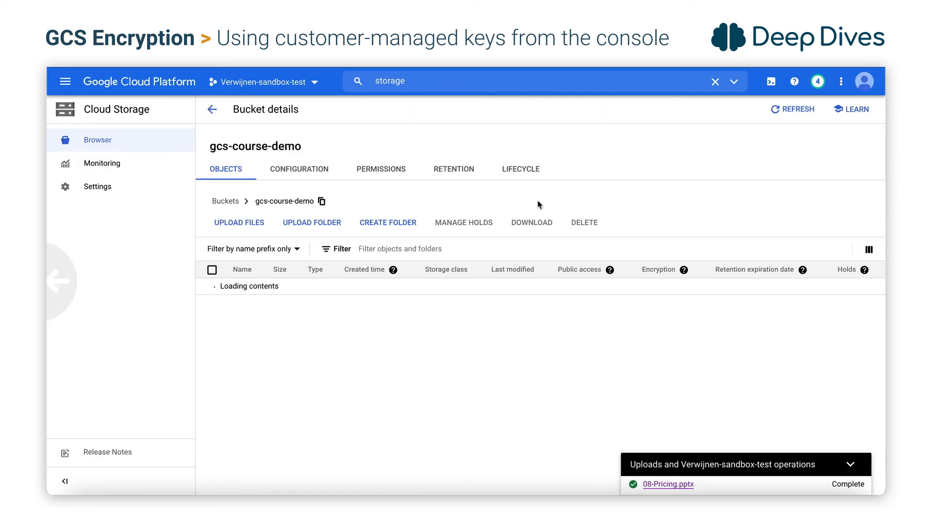
left_click(211, 286)
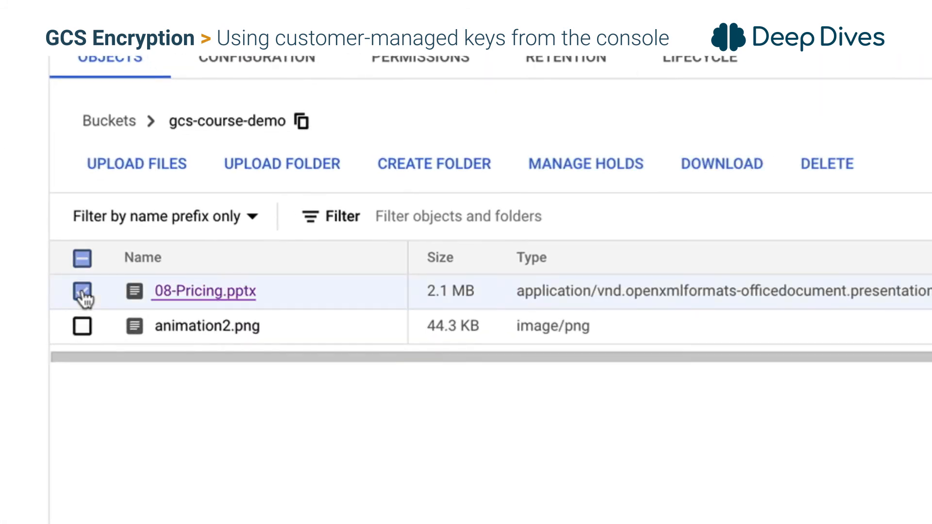
left_click(758, 174)
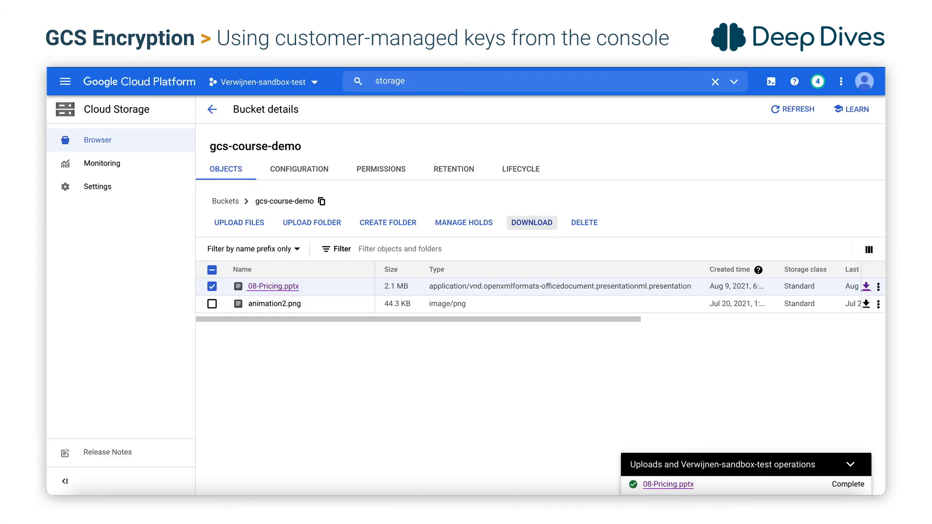
Try to upload 06-Encryption.pptx from the Downloads folder to the bucket, dismiss its upload entry and minimize the operations list.
left_click(243, 224)
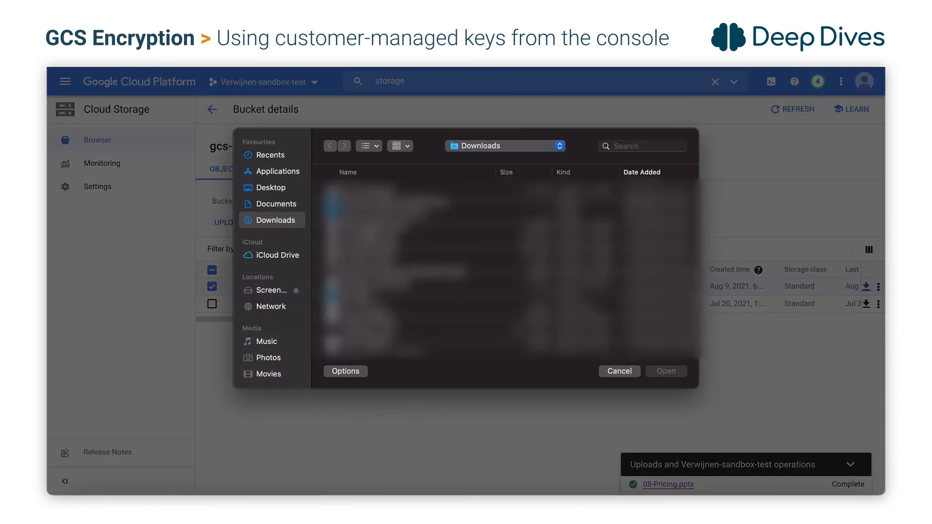
left_click(374, 225)
left_click(671, 373)
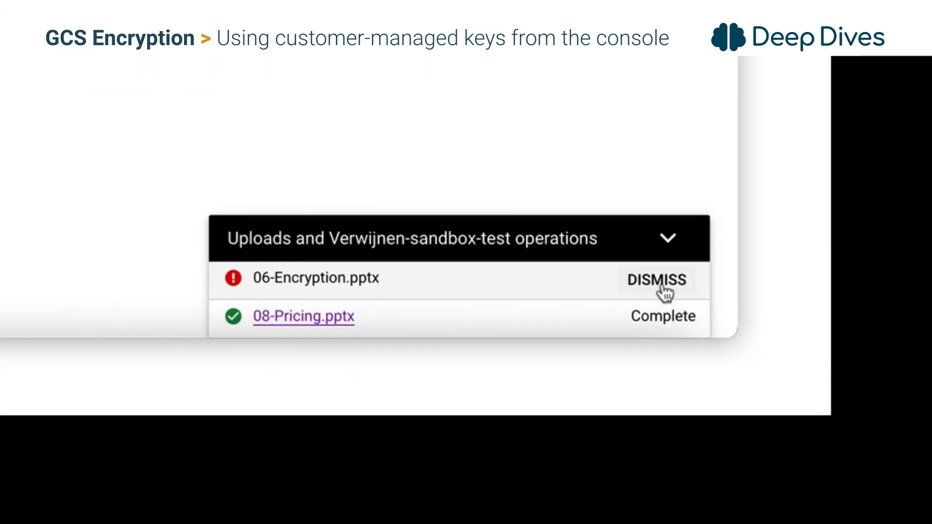
left_click(676, 292)
left_click(676, 290)
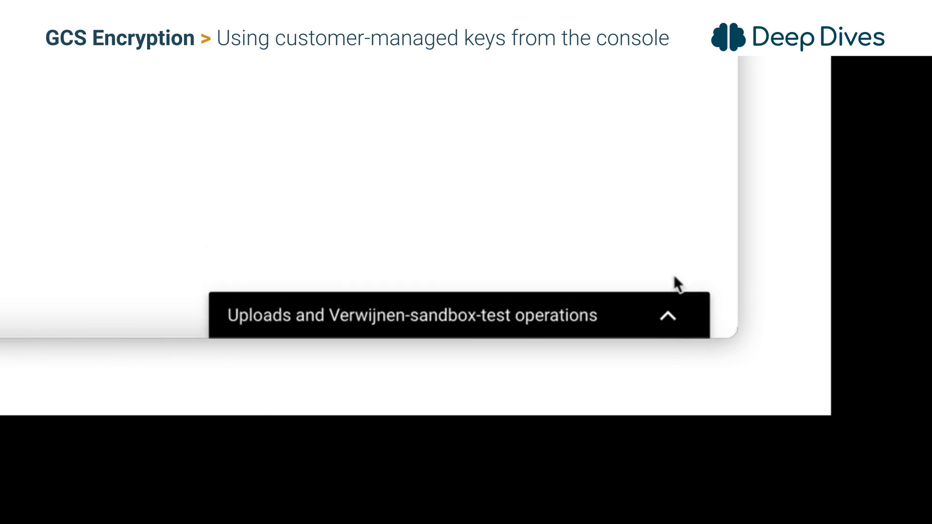